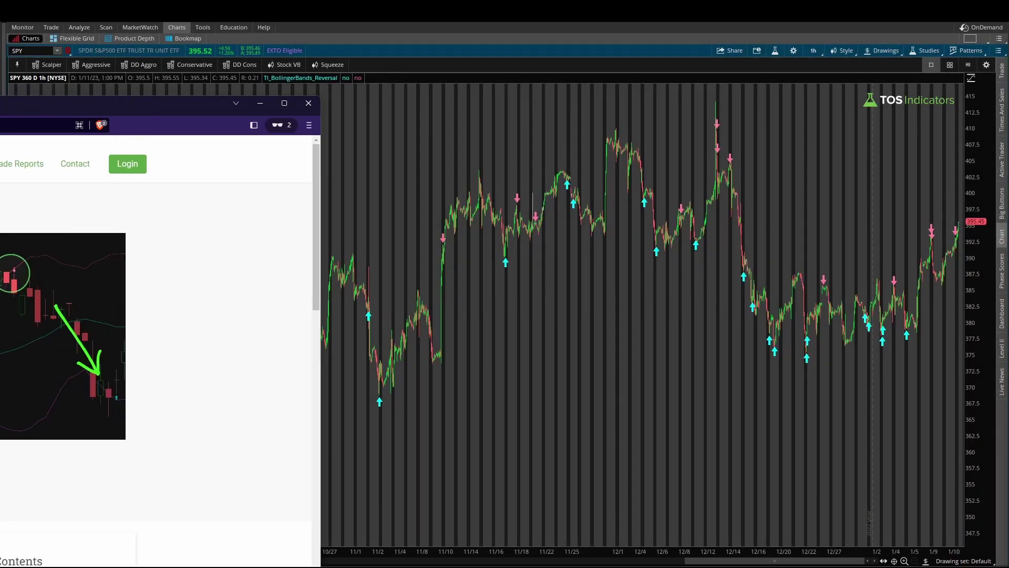
Step: Move the tosindicators.com Bollinger Bands Reversal page in front of the SPY chart and select its address
left_click_drag(0, 112, 513, 102)
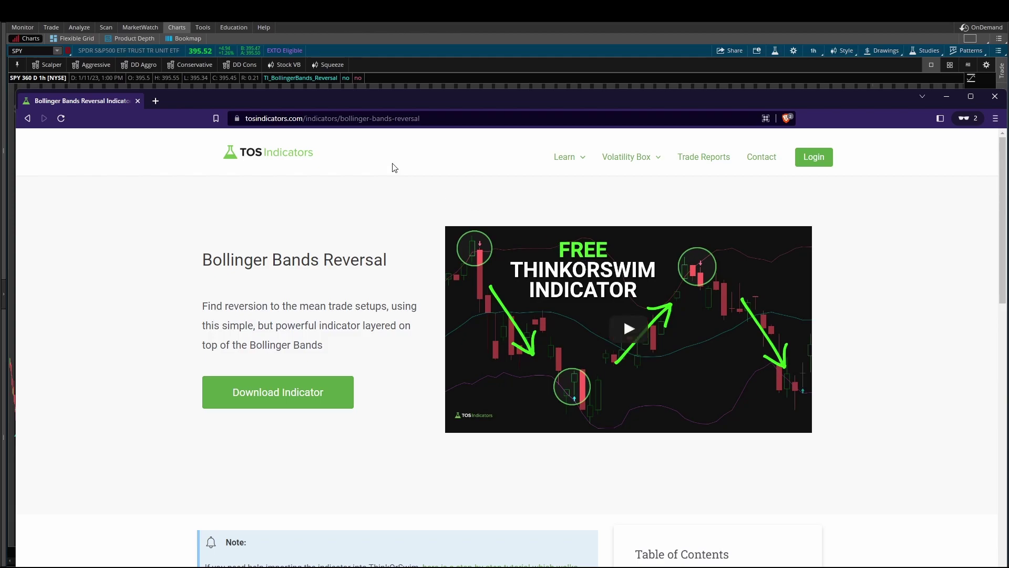
left_click(286, 119)
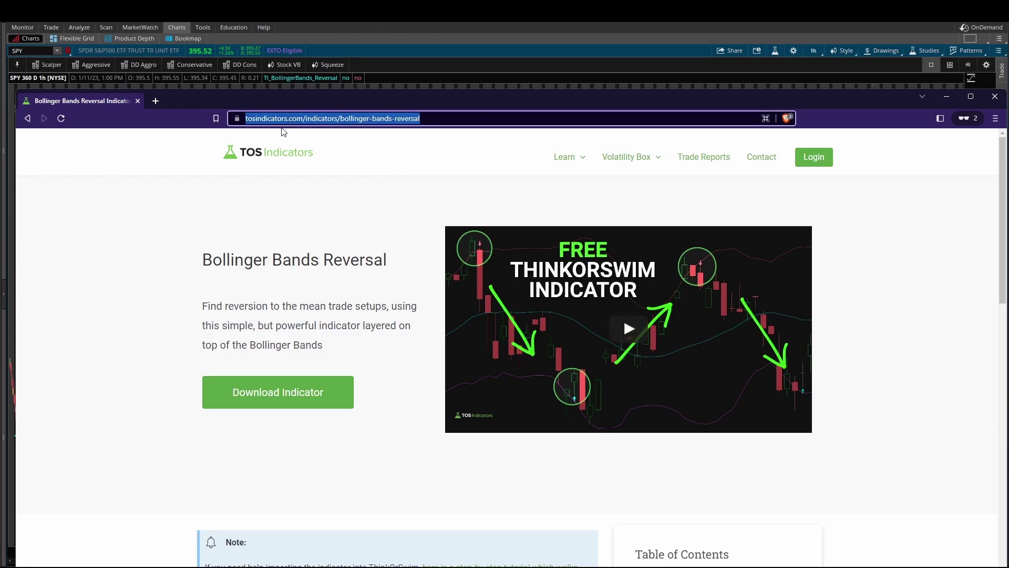
left_click(324, 120)
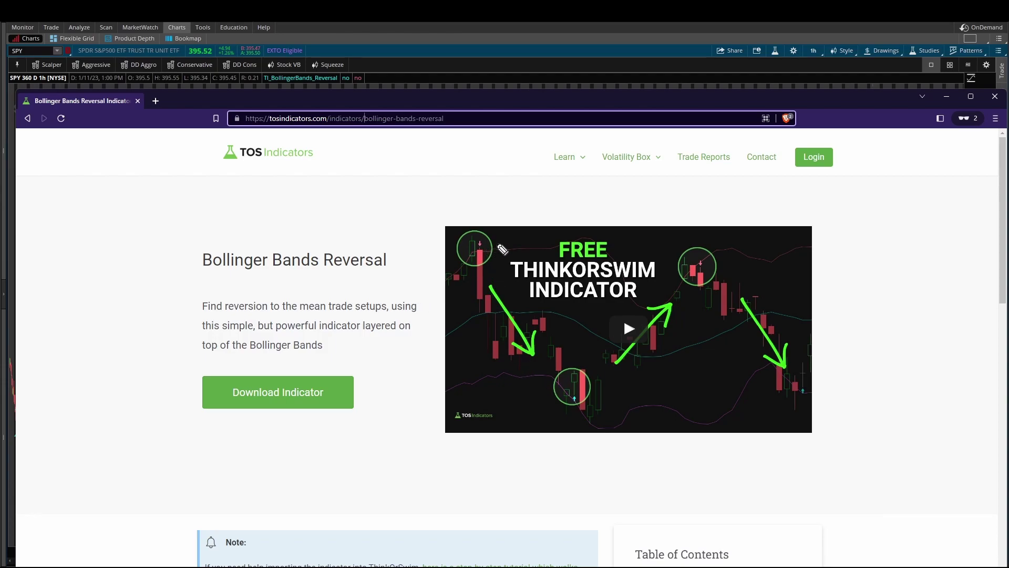
Step: Sketch marks and arrows around the circled candles on the page's thumbnail, then clear them
mouse_move(501, 240)
left_mouse_down()
mouse_move(506, 254)
mouse_move(479, 252)
left_mouse_up()
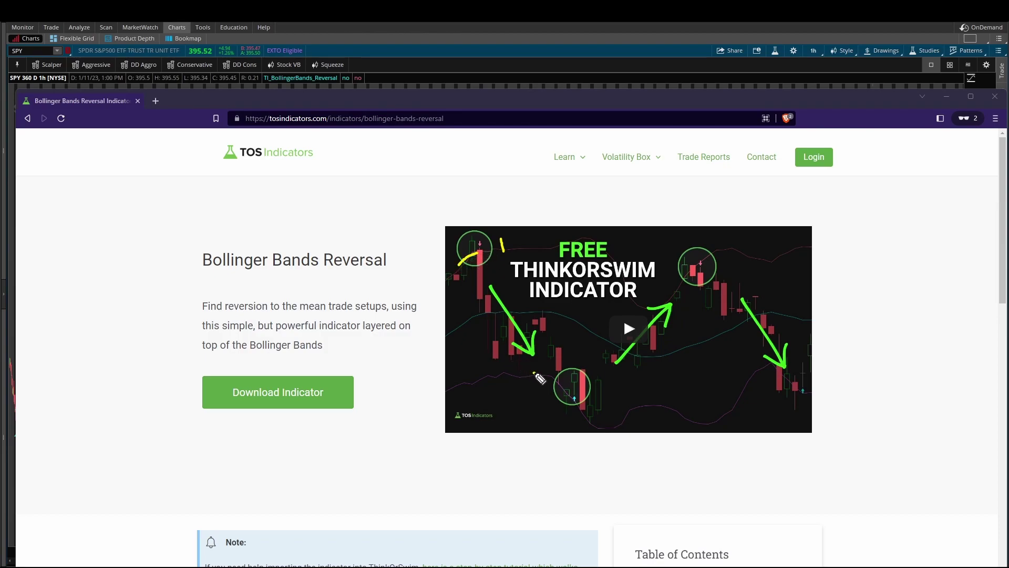
mouse_move(535, 372)
left_mouse_down()
mouse_move(564, 390)
mouse_move(522, 412)
left_mouse_up()
mouse_move(563, 385)
left_mouse_down()
mouse_move(572, 391)
mouse_move(623, 351)
mouse_move(615, 374)
left_mouse_up()
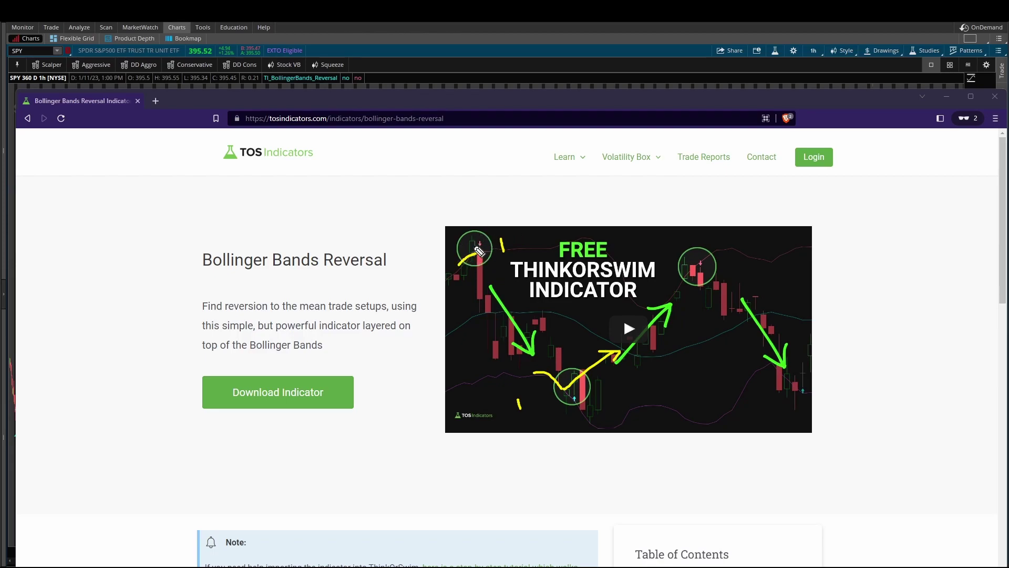
key("e")
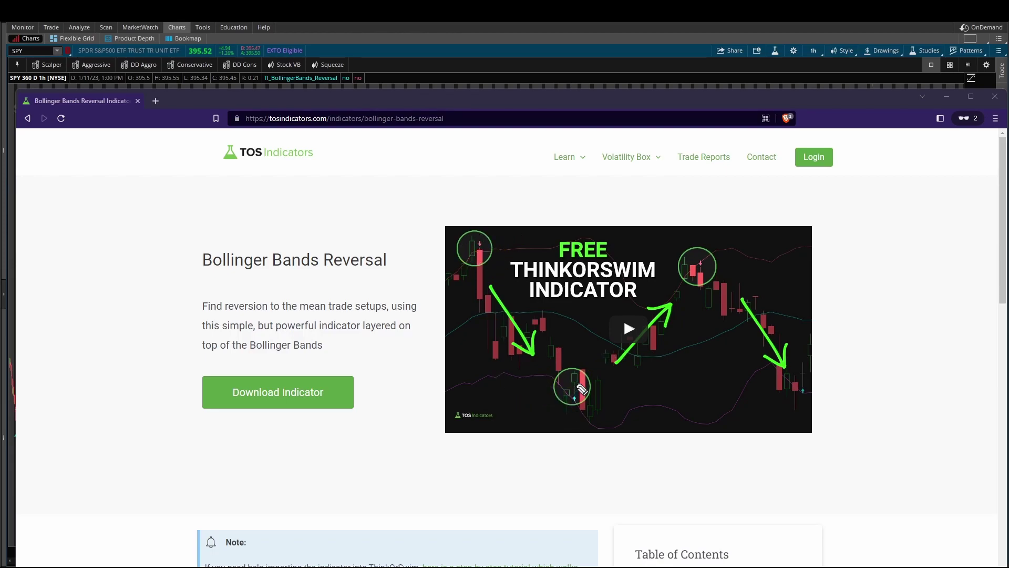
mouse_move(588, 367)
left_mouse_down()
mouse_move(569, 376)
mouse_move(587, 407)
mouse_move(586, 366)
mouse_move(613, 367)
mouse_move(615, 356)
mouse_move(622, 368)
left_mouse_up()
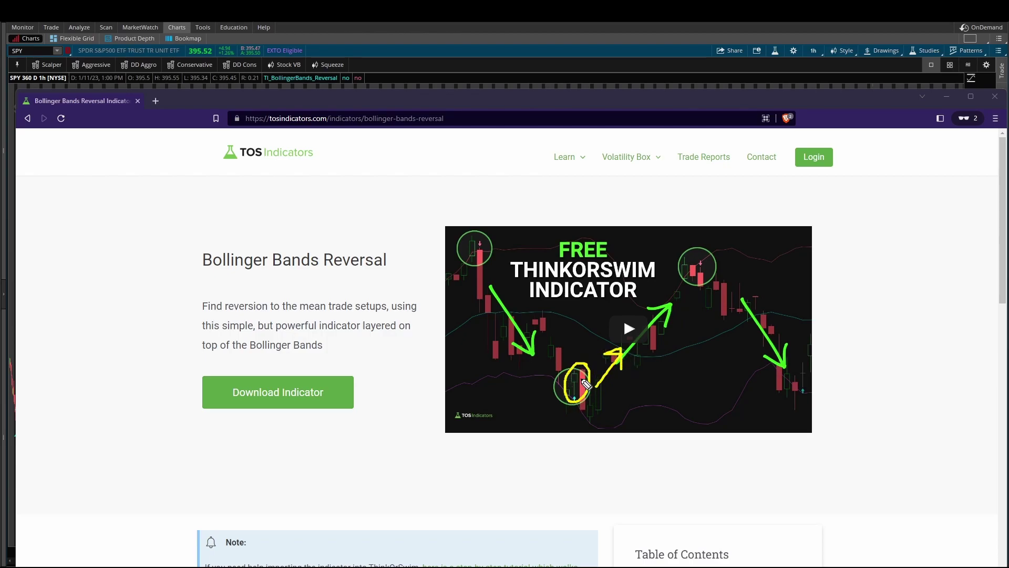
key("e")
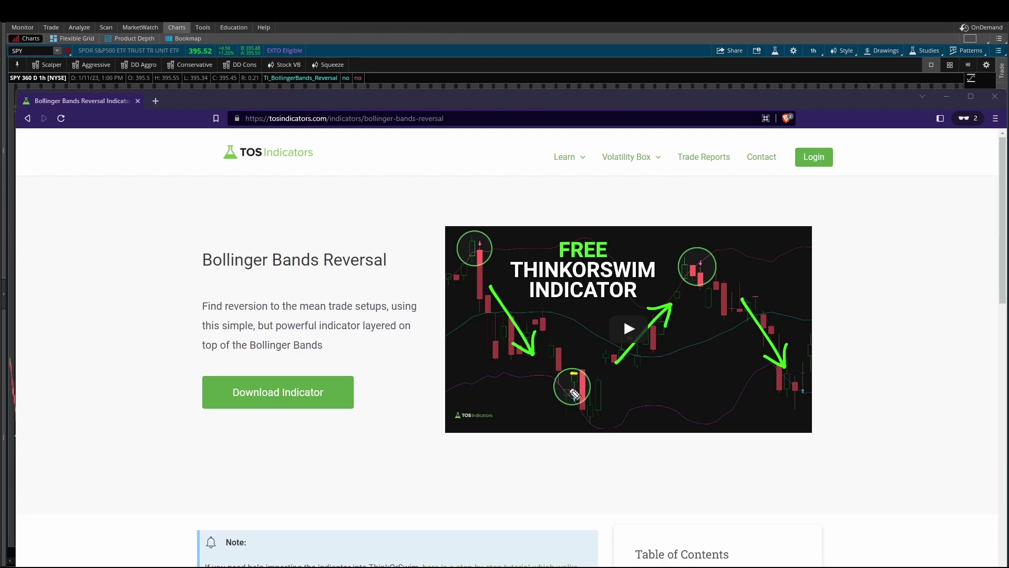
Step: Mark the signal candles with arrows and dashes, clear the drawings, and minimize the browser
mouse_move(575, 395)
left_mouse_down()
mouse_move(608, 359)
mouse_move(610, 370)
left_mouse_up()
left_click_drag(473, 299, 480, 299)
left_click_drag(467, 263, 472, 263)
mouse_move(762, 283)
left_mouse_down()
mouse_move(686, 288)
mouse_move(697, 300)
left_mouse_up()
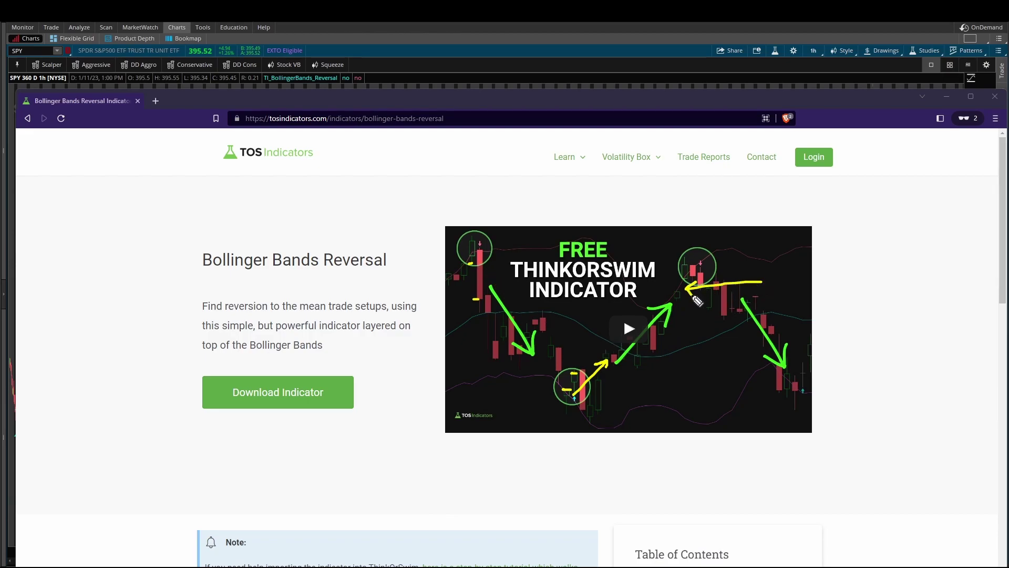
key("Escape")
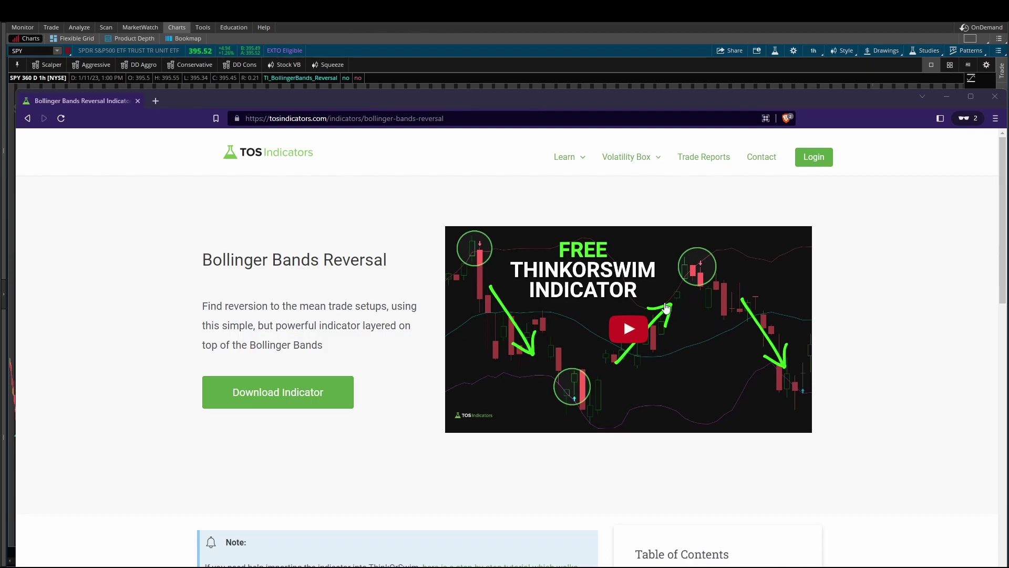
left_click(527, 23)
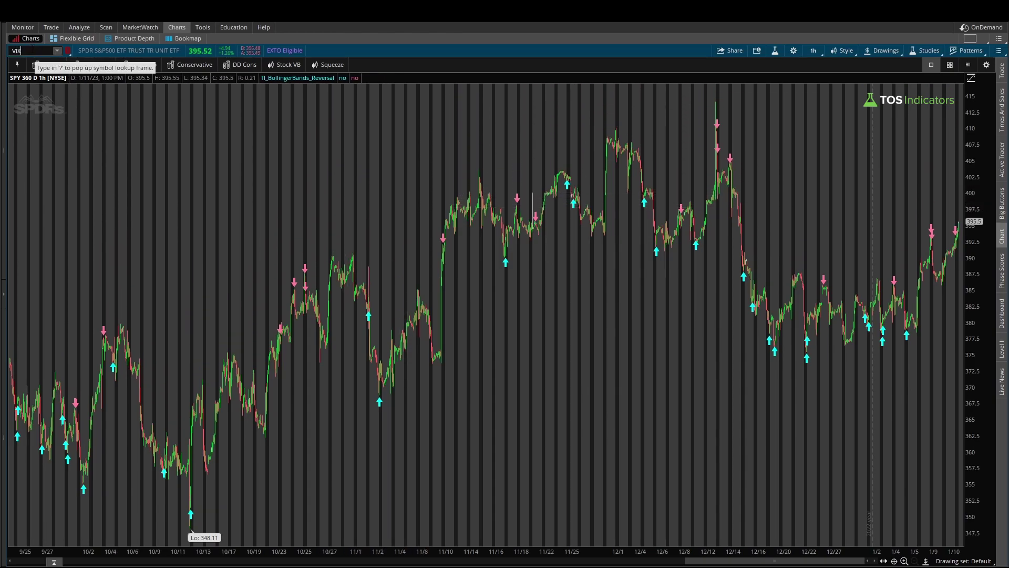
Step: Load VIX into the hourly chart, showing its 30 and 20 lines with reversal arrows
key("Return")
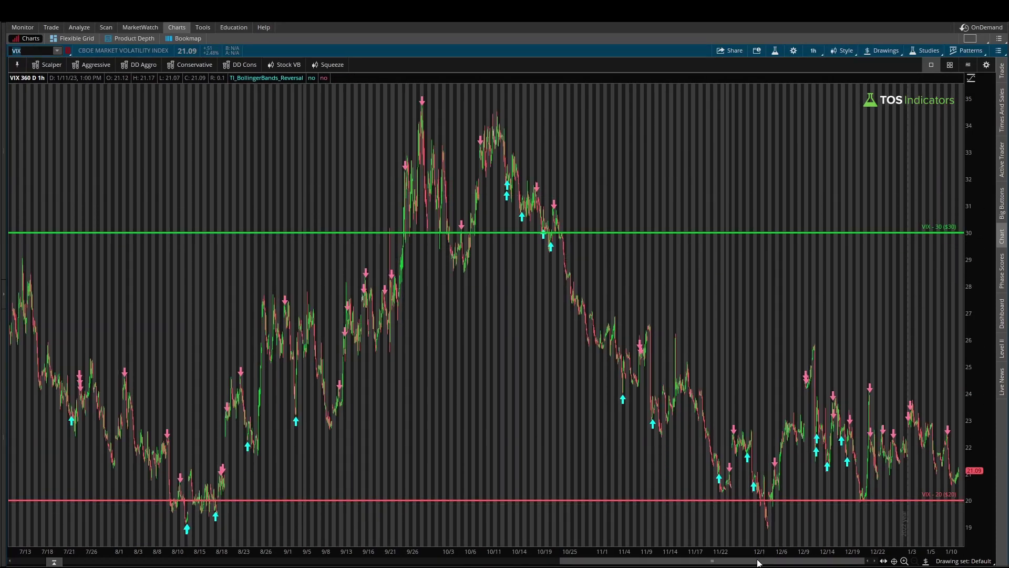
left_click_drag(759, 561, 529, 562)
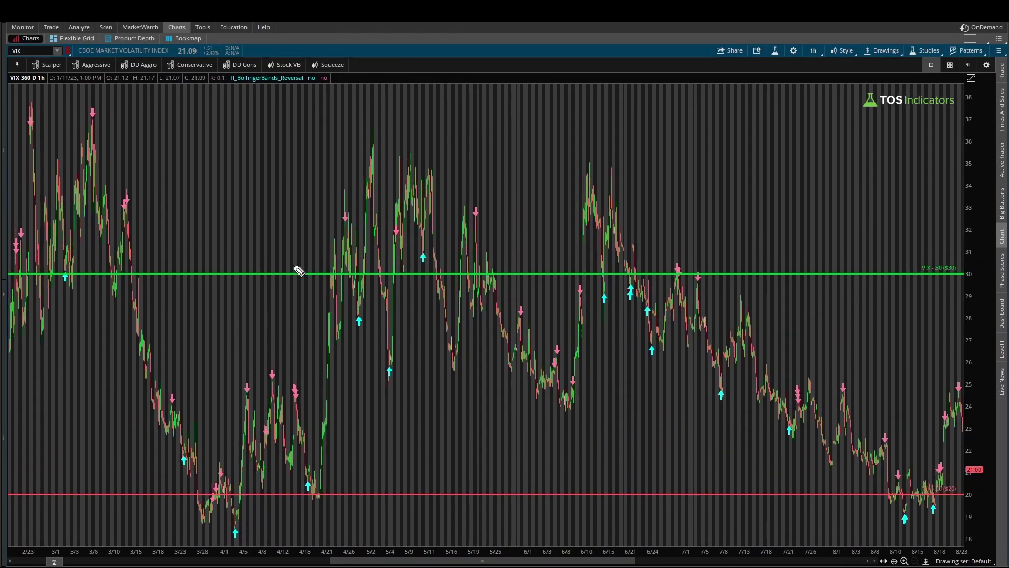
mouse_move(268, 288)
left_mouse_down()
mouse_move(295, 262)
mouse_move(295, 271)
left_mouse_up()
mouse_move(263, 201)
left_mouse_down()
mouse_move(295, 219)
mouse_move(308, 208)
mouse_move(336, 218)
left_mouse_up()
mouse_move(267, 232)
left_mouse_down()
mouse_move(380, 206)
mouse_move(405, 219)
mouse_move(454, 178)
left_mouse_up()
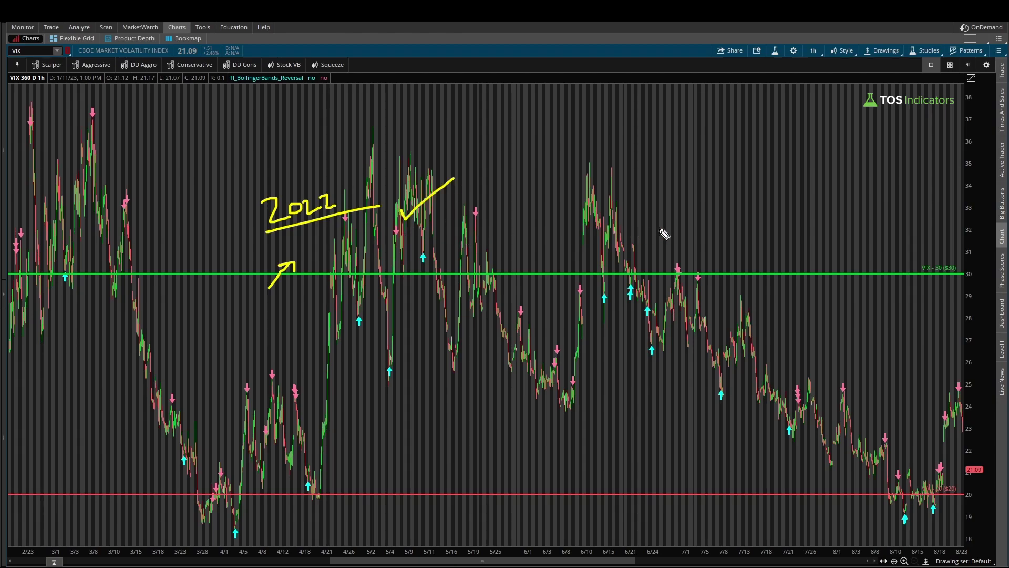
mouse_move(700, 213)
left_mouse_down()
mouse_move(676, 198)
mouse_move(401, 293)
mouse_move(706, 205)
left_mouse_up()
mouse_move(798, 185)
left_mouse_down()
mouse_move(787, 212)
mouse_move(851, 176)
left_mouse_up()
left_click_drag(852, 173, 852, 226)
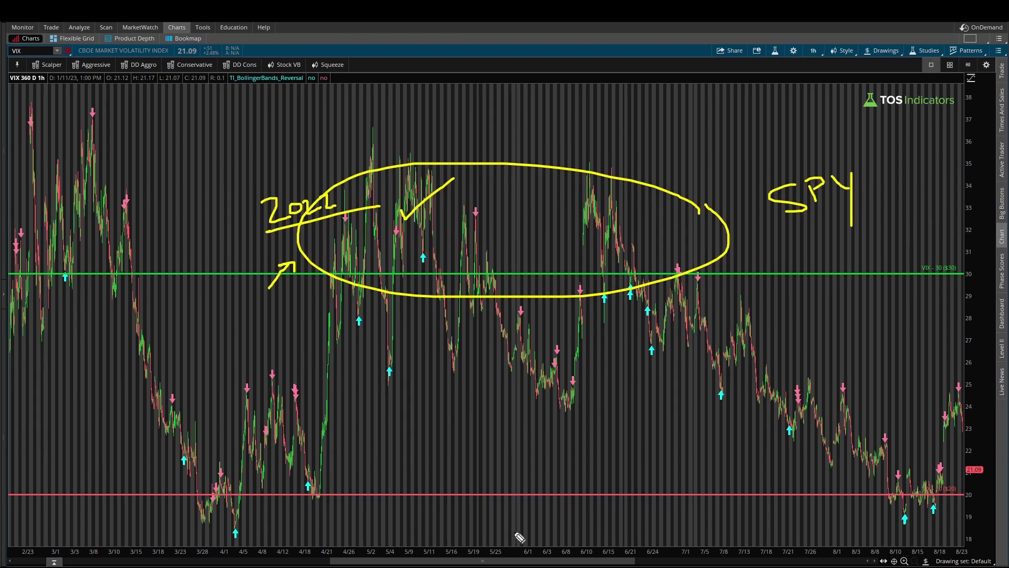
mouse_move(704, 488)
left_mouse_down()
mouse_move(203, 484)
mouse_move(473, 547)
mouse_move(707, 481)
left_mouse_up()
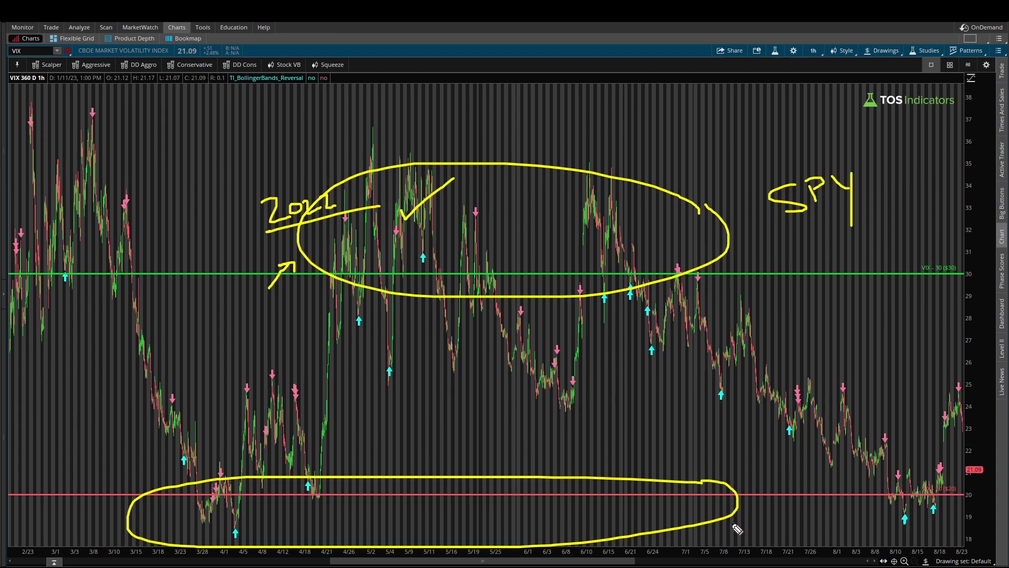
mouse_move(805, 510)
left_mouse_down()
mouse_move(799, 530)
mouse_move(829, 519)
left_mouse_up()
left_click_drag(834, 505, 841, 532)
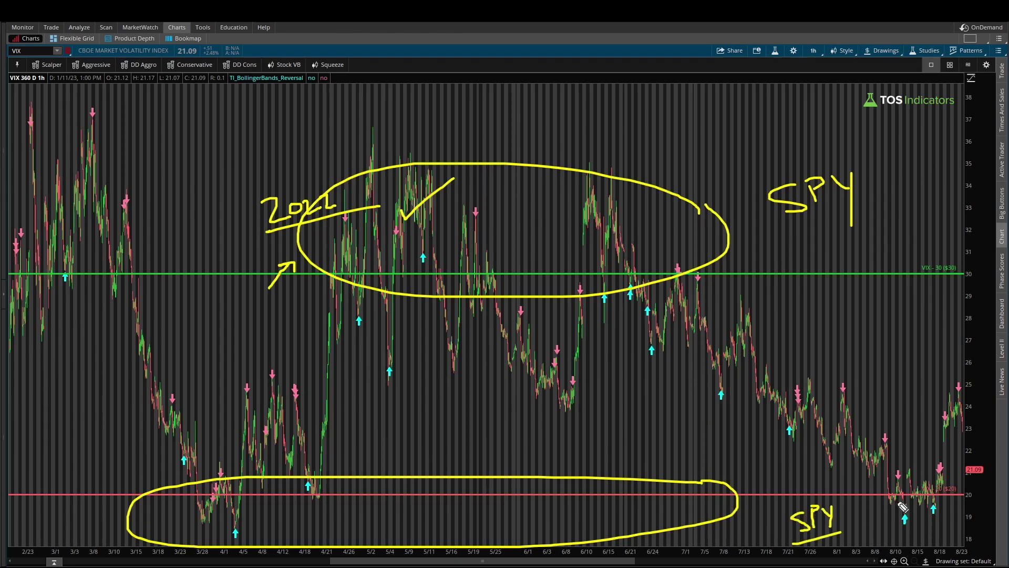
key("Escape")
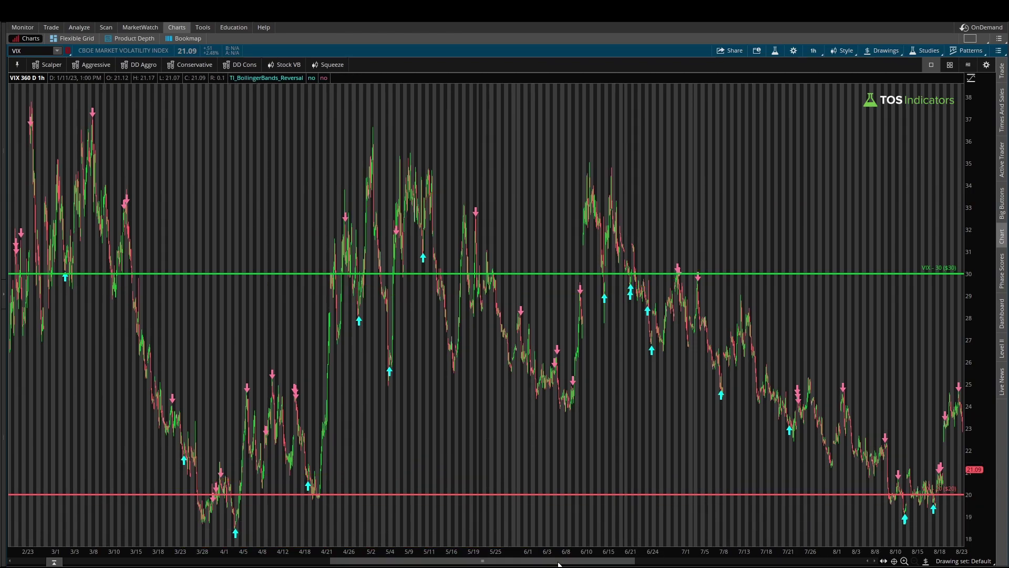
left_click_drag(552, 564, 207, 564)
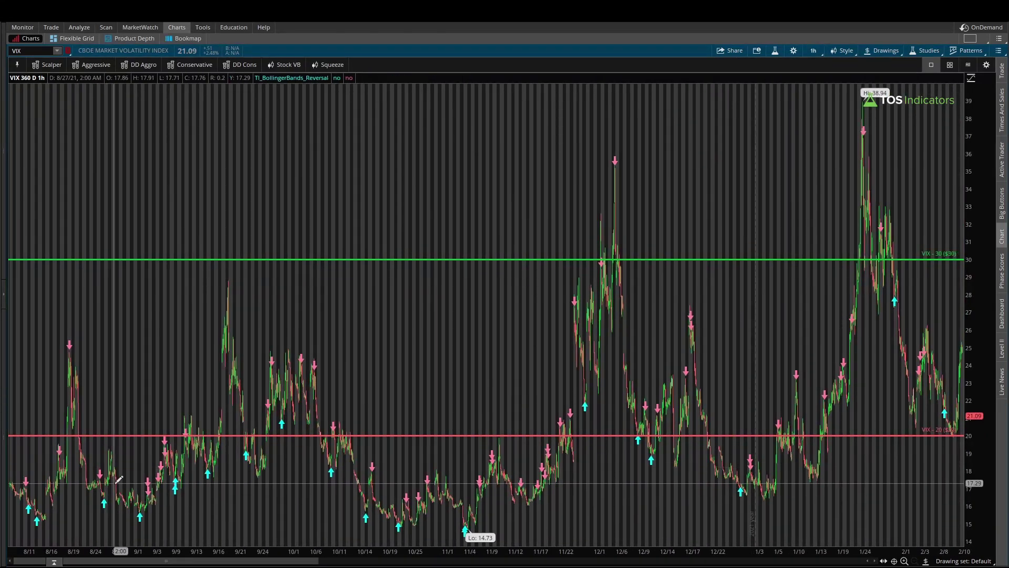
mouse_move(240, 280)
left_mouse_down()
mouse_move(222, 373)
mouse_move(480, 276)
mouse_move(682, 325)
mouse_move(917, 322)
mouse_move(928, 359)
left_mouse_up()
key("Escape")
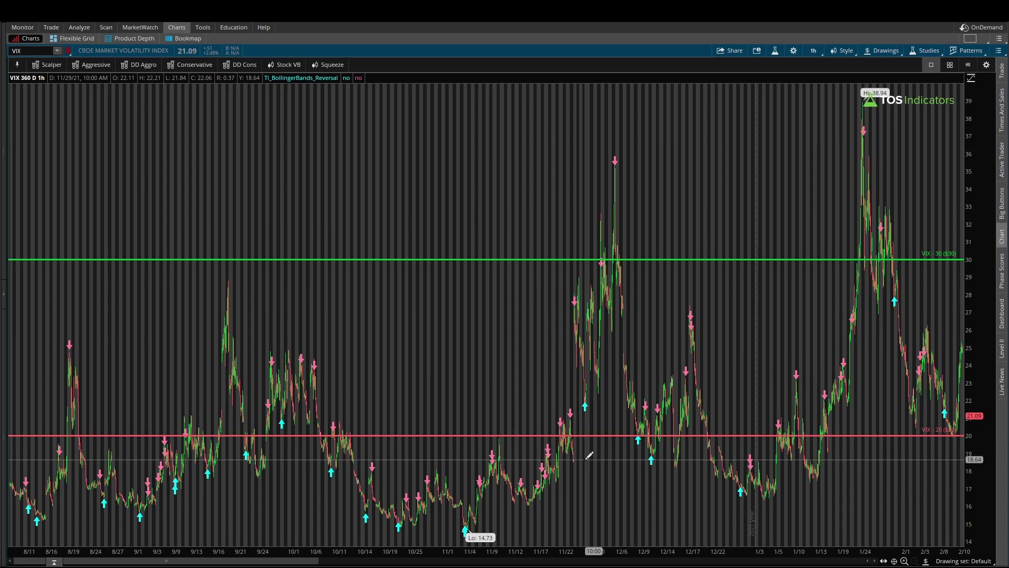
mouse_move(570, 455)
left_mouse_down()
mouse_move(520, 451)
mouse_move(323, 481)
mouse_move(531, 502)
mouse_move(572, 450)
left_mouse_up()
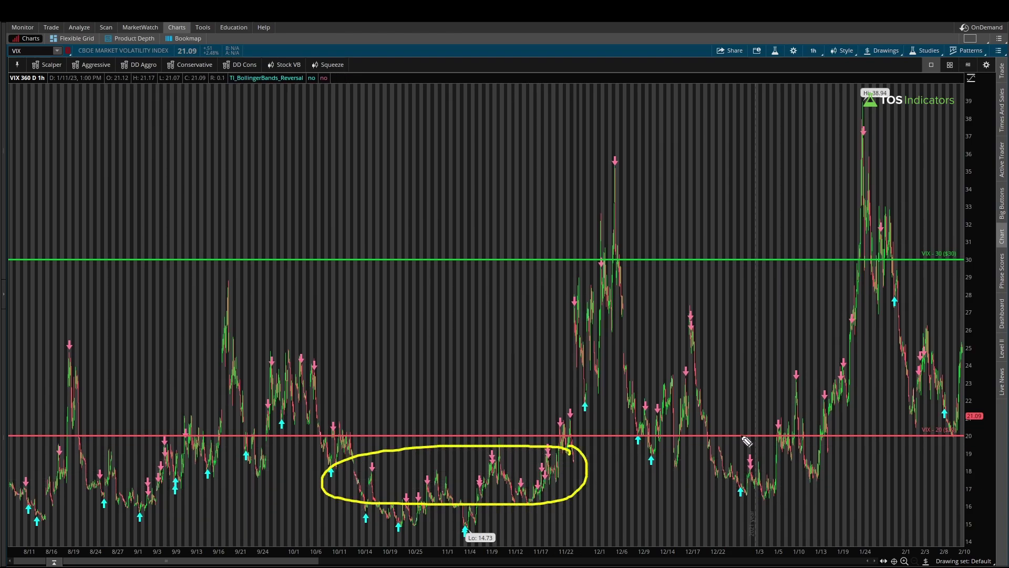
left_click_drag(785, 434, 738, 434)
left_click_drag(541, 466, 576, 392)
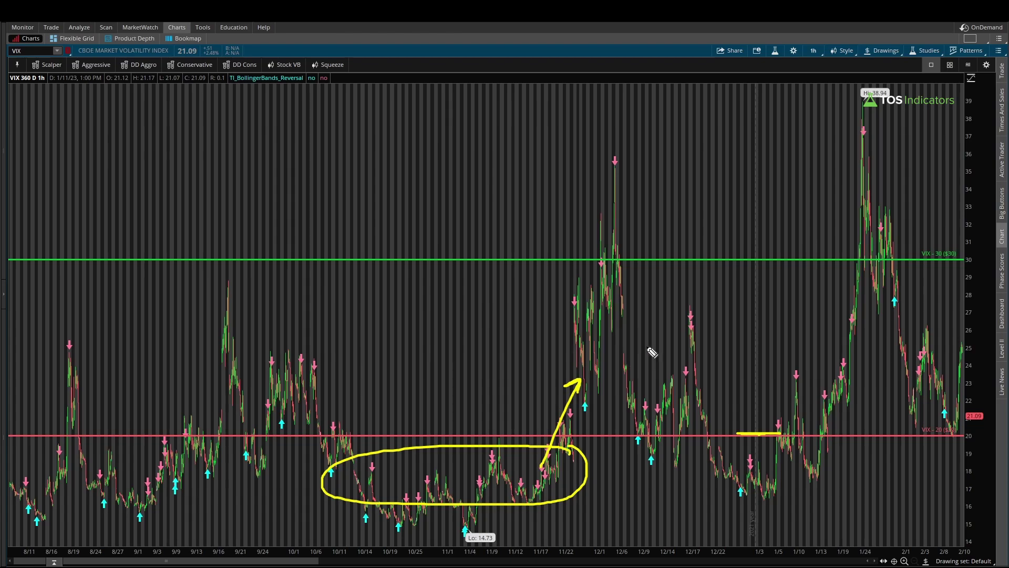
left_click_drag(618, 258, 662, 260)
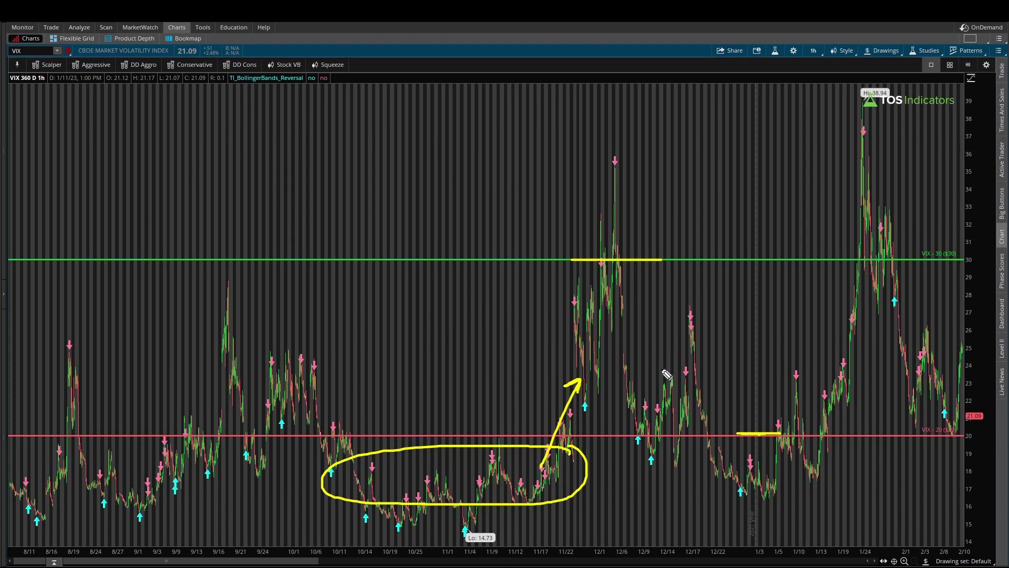
key("Escape")
Step: Open the TI_BollingerBands_Reversal script and append 'and low <= 20' to the bullSignal line
left_click(775, 52)
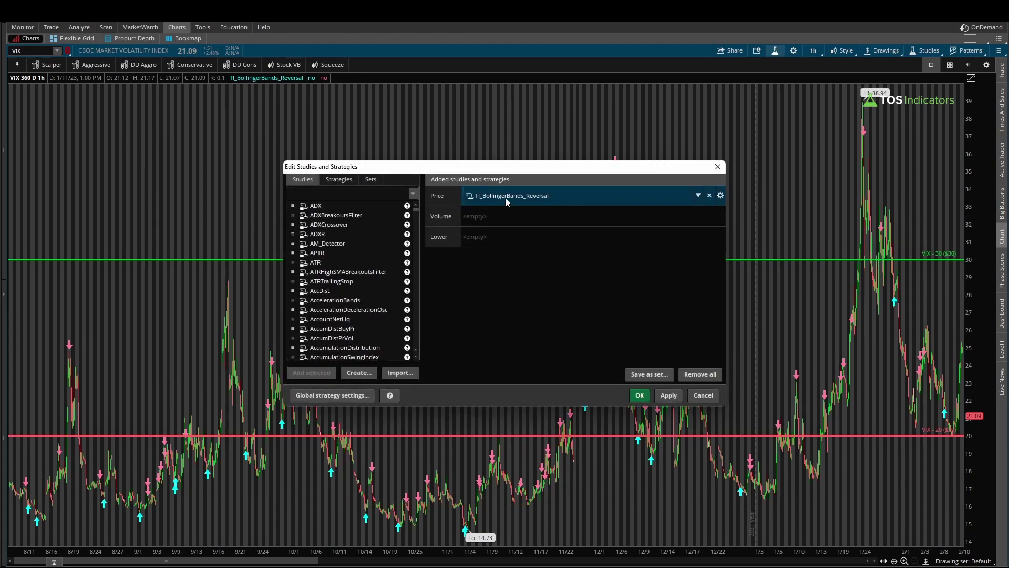
left_click(468, 196)
scroll(537, 288, "down", 4)
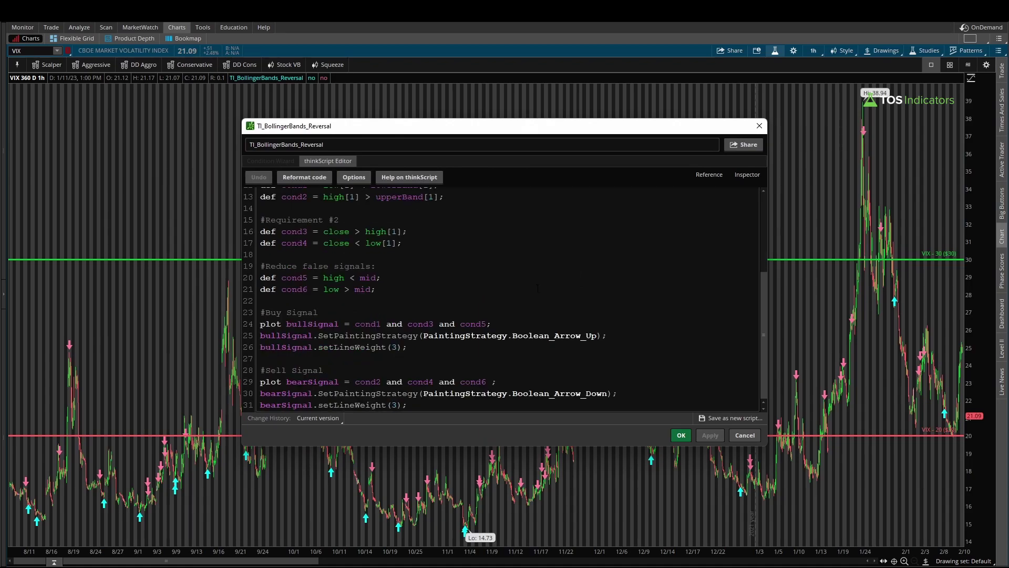
left_click(494, 324)
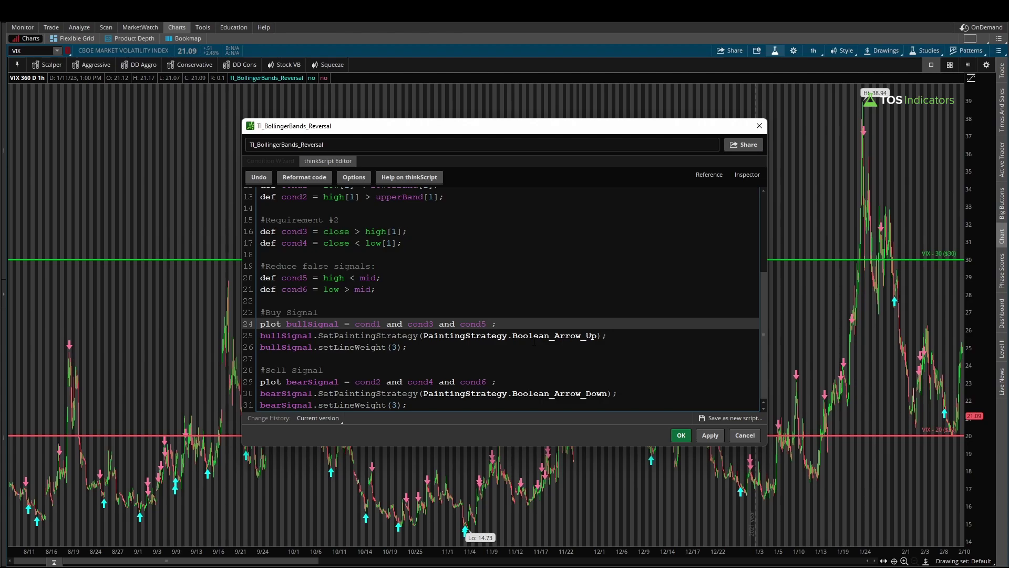
type("and low <= 20")
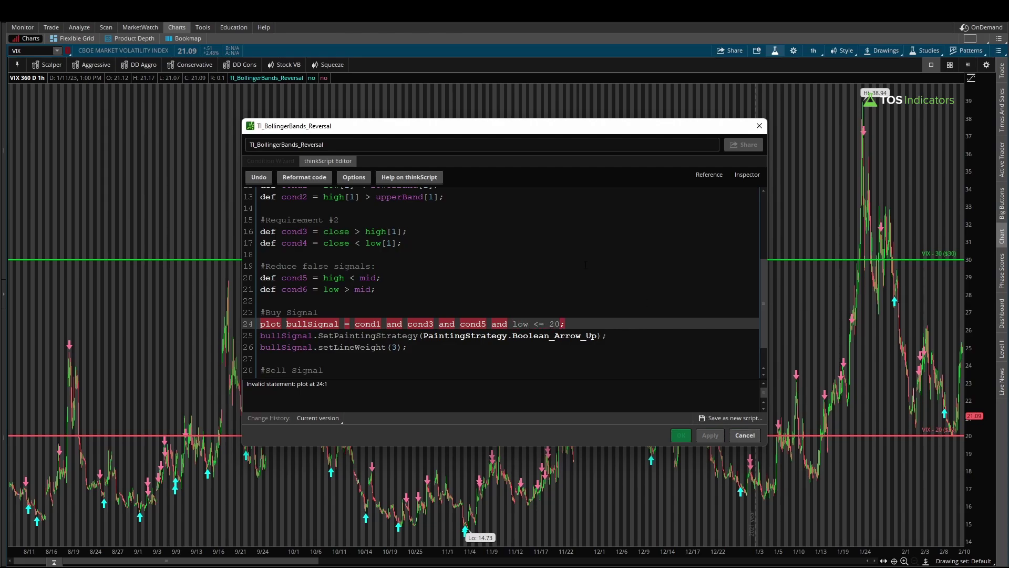
Step: Append 'and high >= 30' to the bearSignal line and apply the edited study
left_click(592, 360)
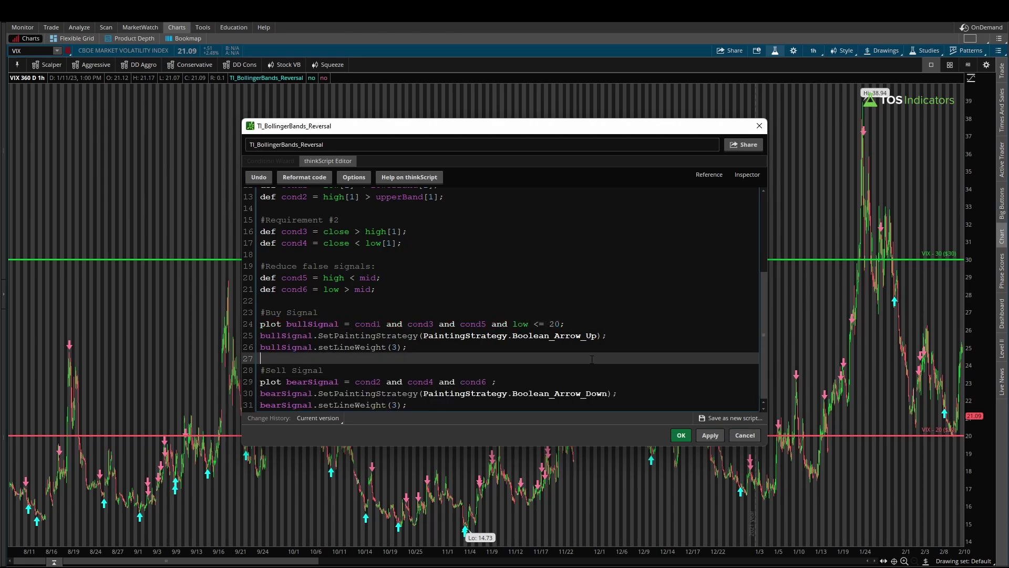
double_click(489, 382)
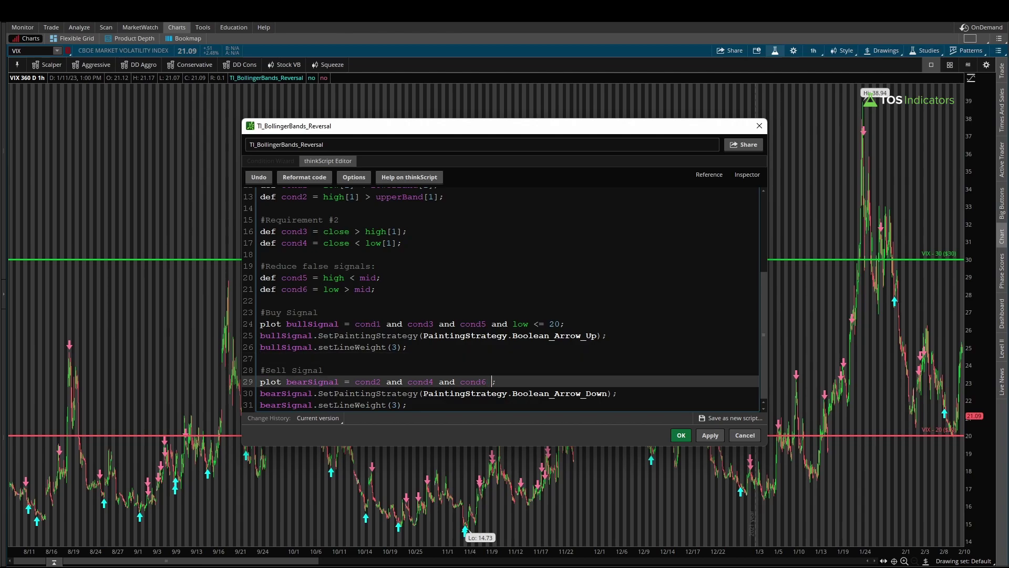
type("and high >= 30")
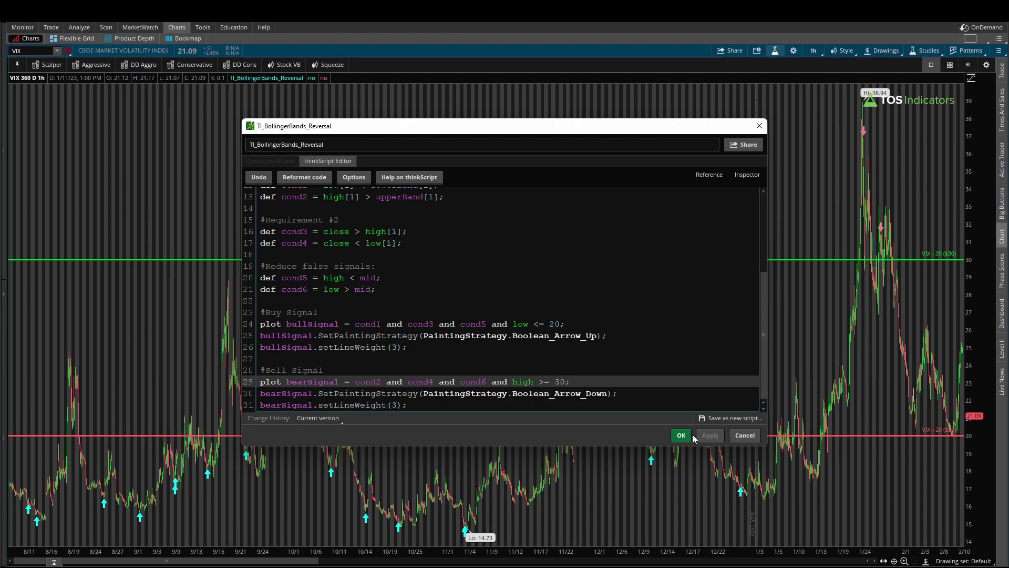
left_click(685, 435)
left_click(642, 396)
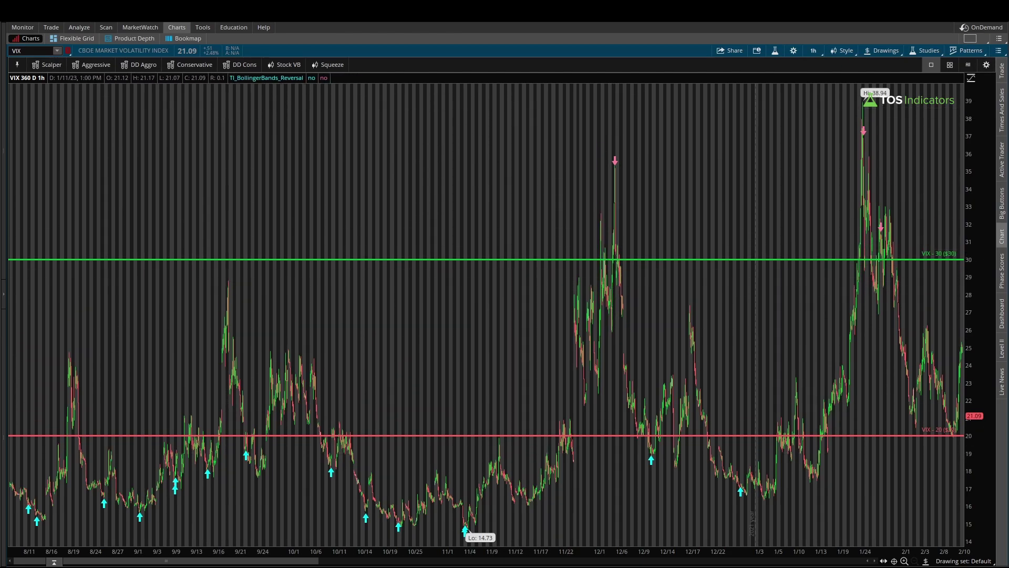
Step: Switch to a two-chart stacked layout and load SPY daily in the bottom chart
left_click(971, 38)
left_click(916, 69)
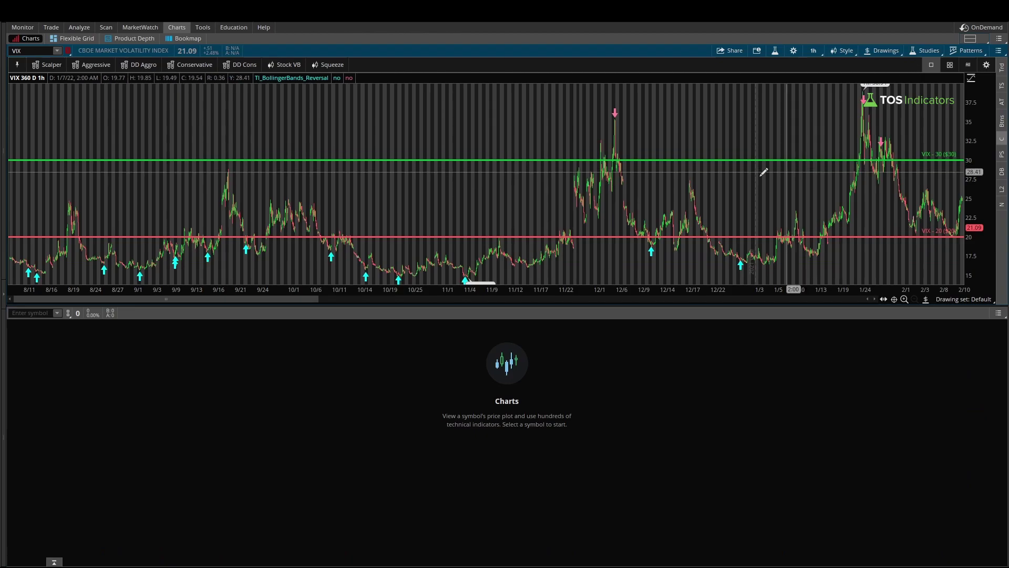
left_click(32, 313)
type("SPY")
key("Return")
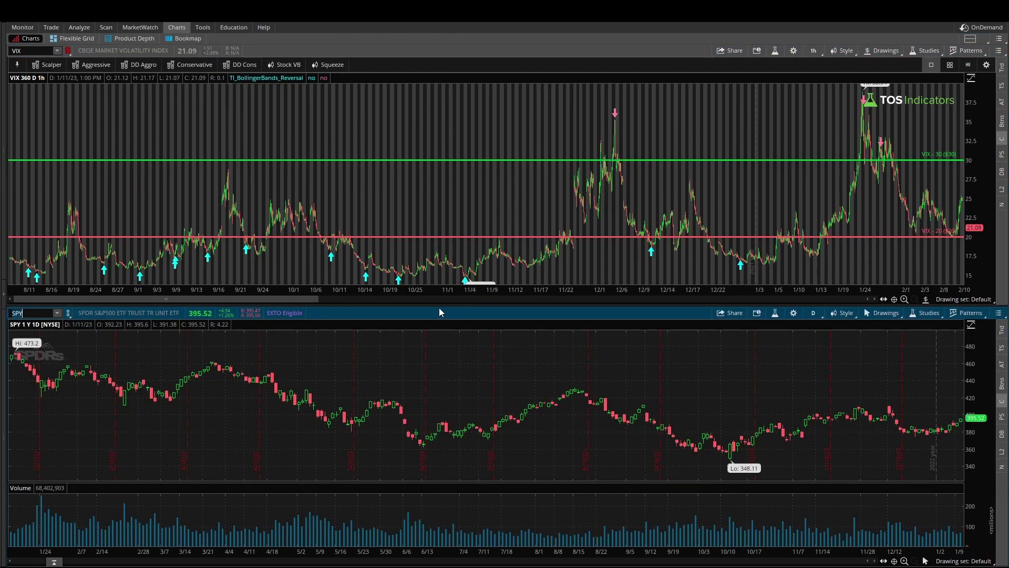
Step: Scroll VIX to January–July 2022, marking its April buy arrow against SPY's April–May decline
left_click_drag(281, 298, 551, 310)
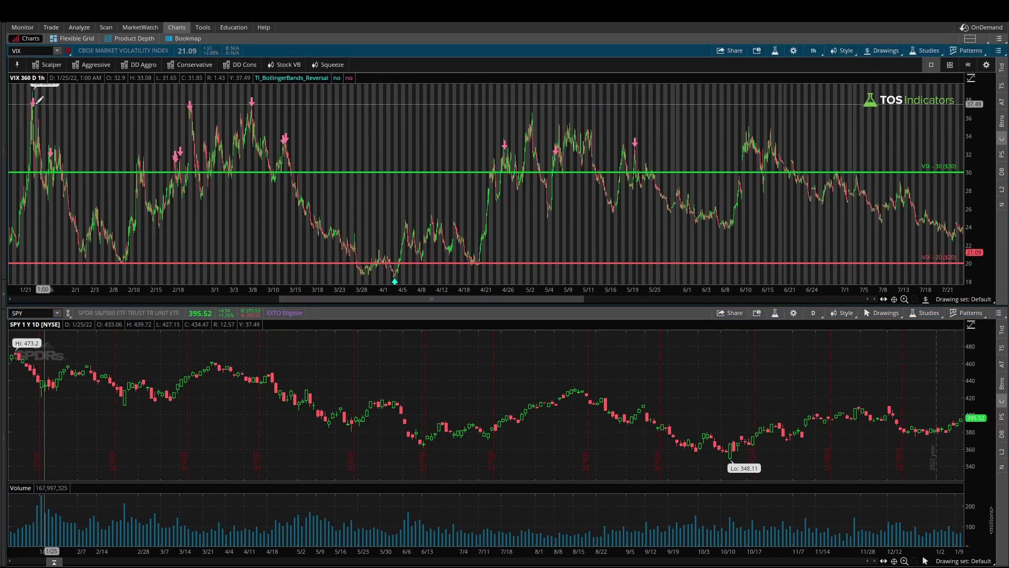
mouse_move(51, 332)
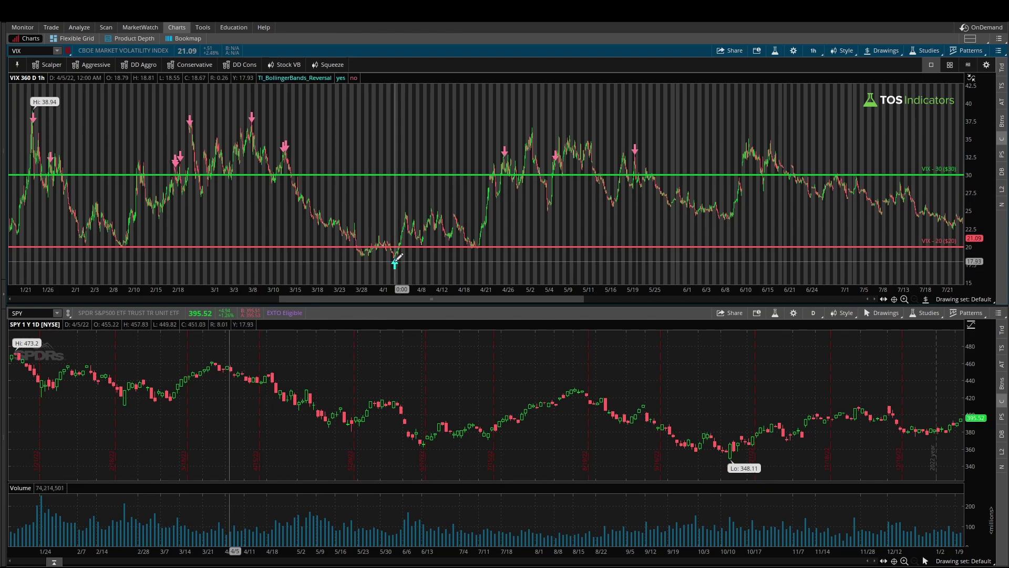
mouse_move(413, 260)
left_mouse_down()
mouse_move(377, 265)
mouse_move(427, 256)
left_mouse_up()
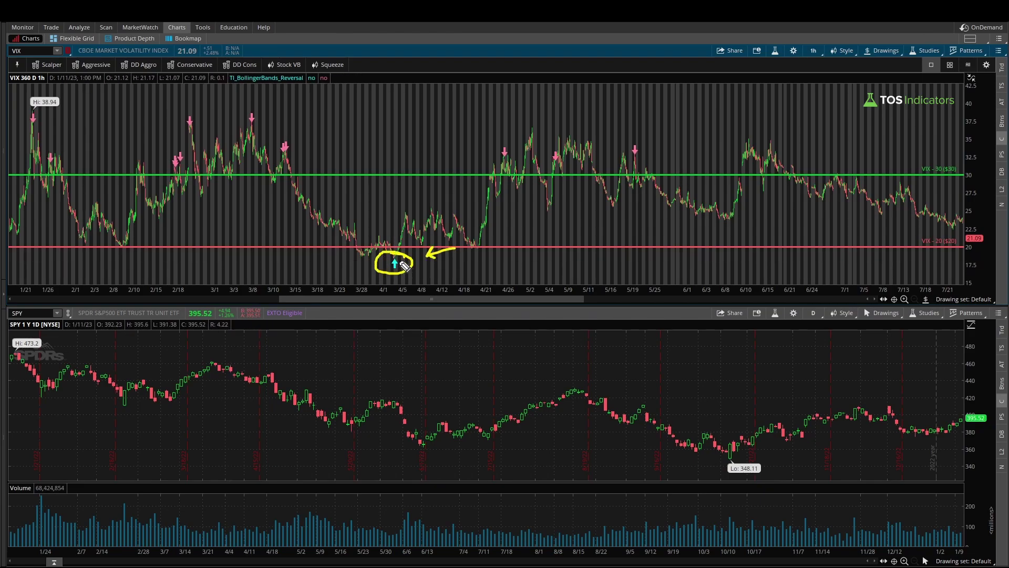
left_click_drag(316, 274, 344, 270)
key("Escape")
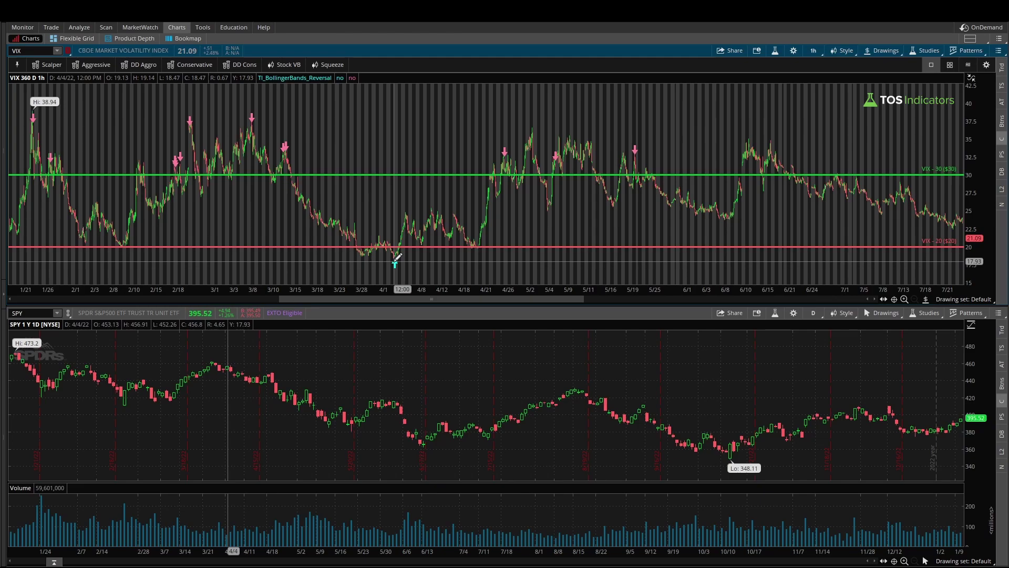
left_click_drag(224, 367, 349, 444)
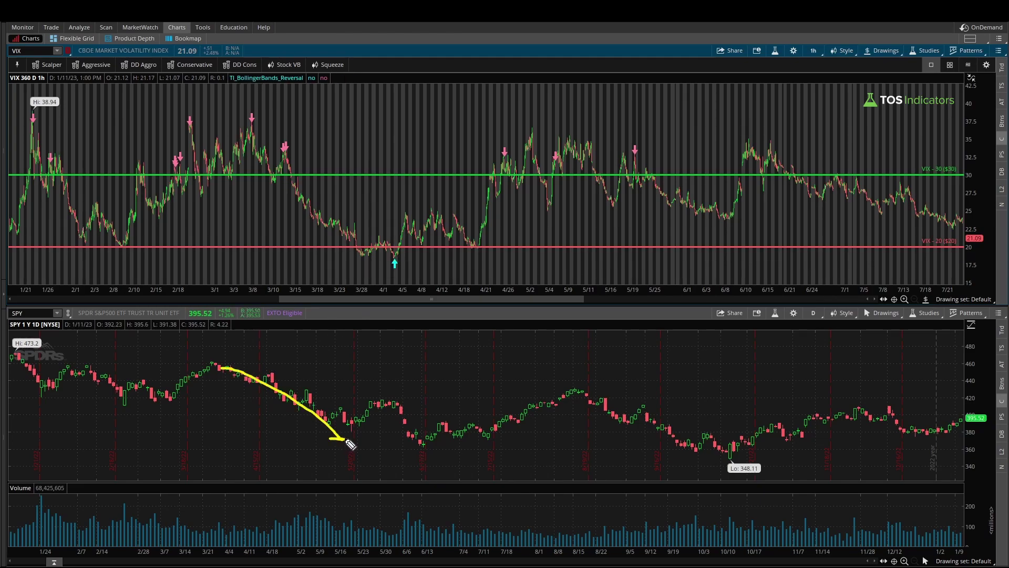
key("Escape")
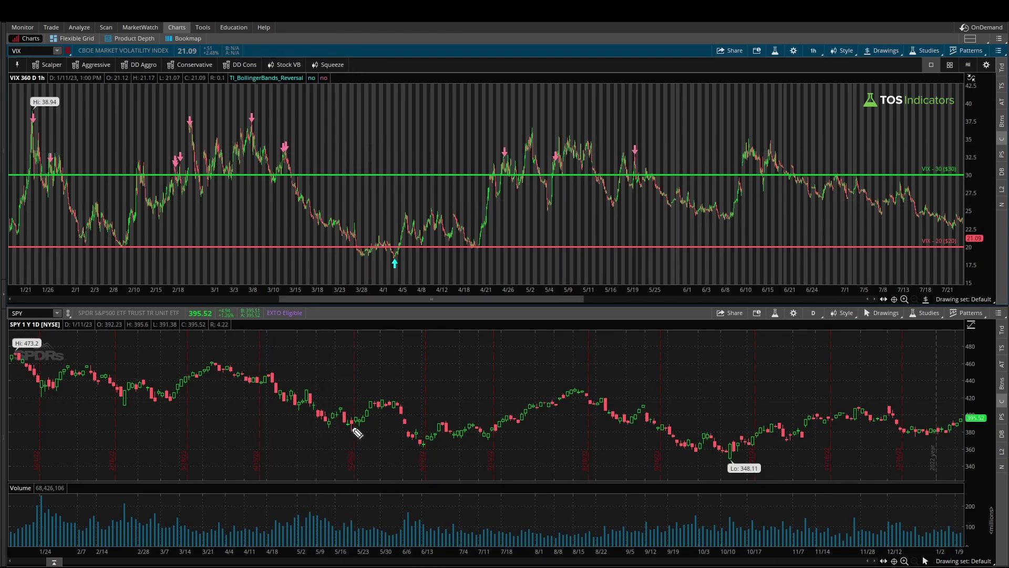
Step: Mark the two August buy arrows near VIX 20 and SPY's drop from 420 toward 348
left_click_drag(352, 426, 394, 402)
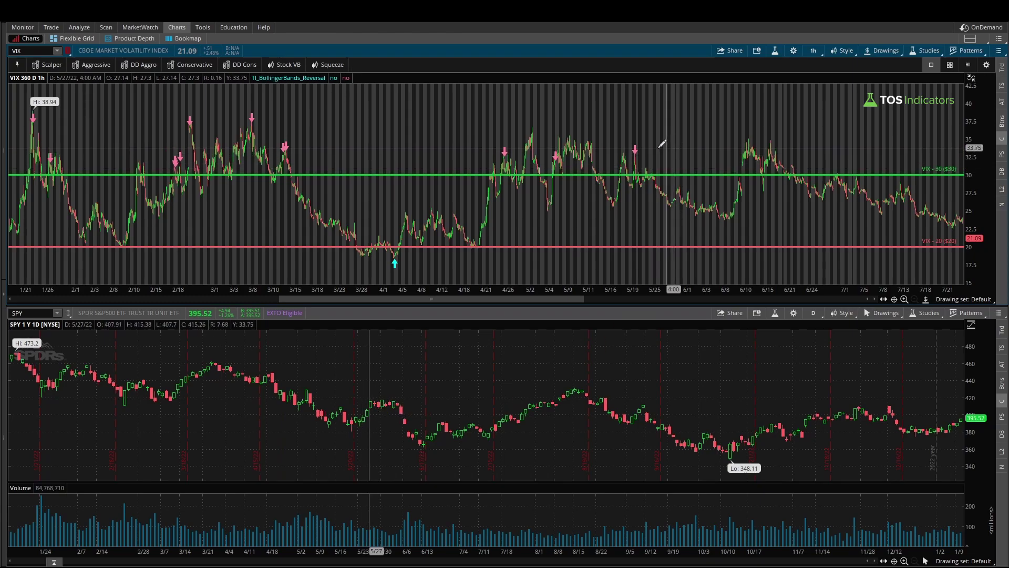
left_click_drag(556, 301, 599, 297)
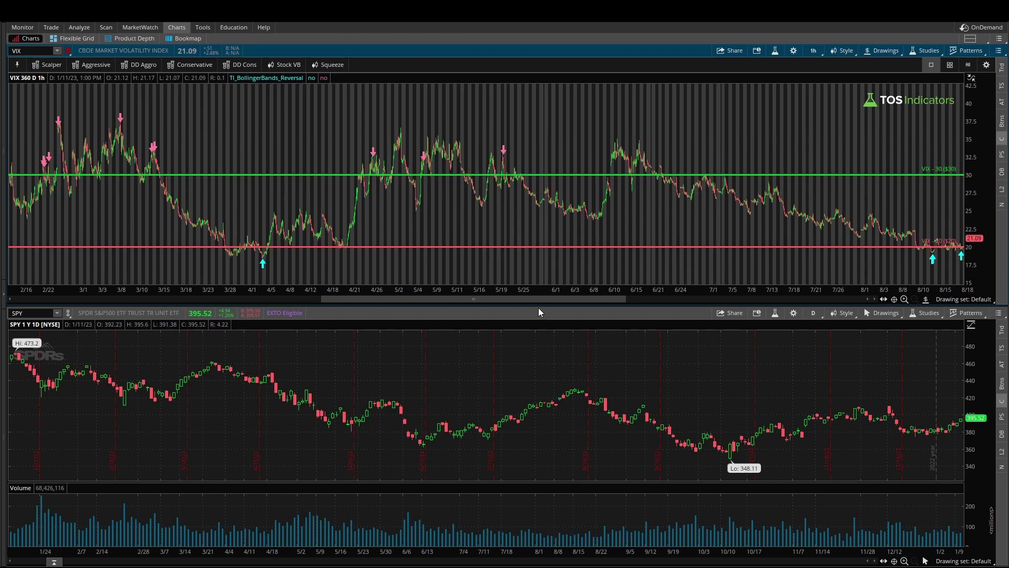
left_click_drag(528, 297, 655, 295)
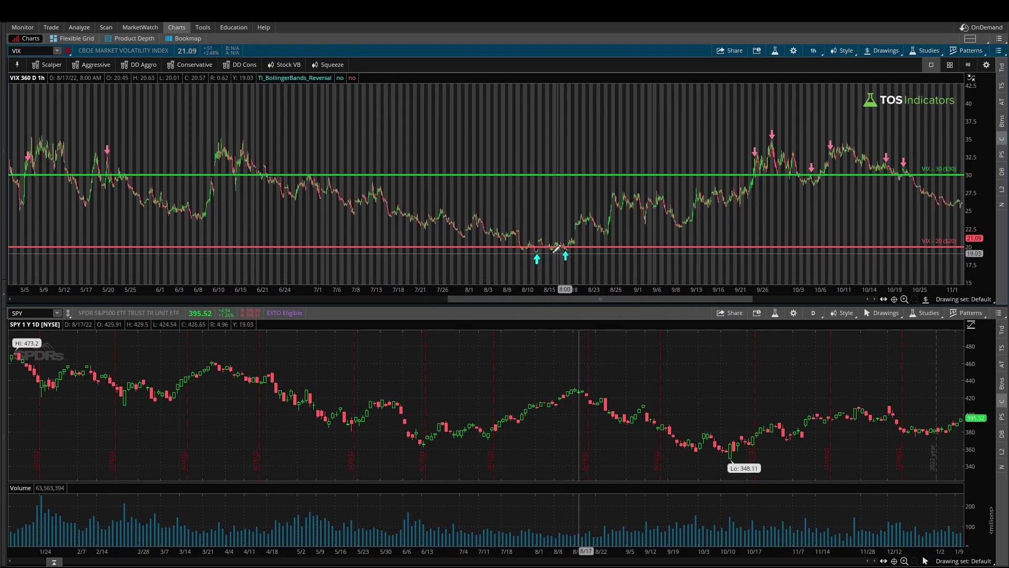
mouse_move(586, 256)
left_mouse_down()
mouse_move(526, 256)
mouse_move(579, 258)
left_mouse_up()
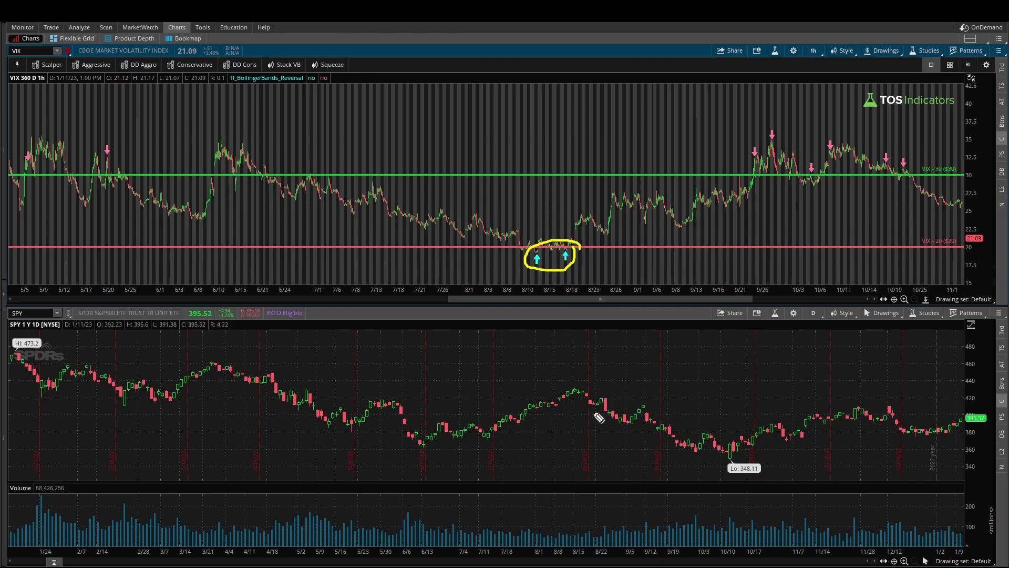
left_click_drag(574, 394, 741, 458)
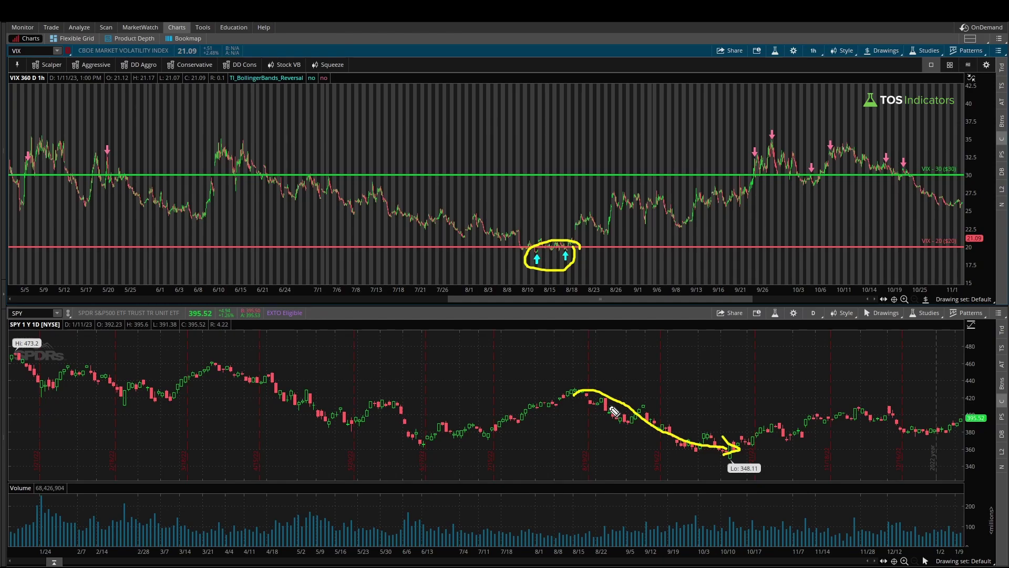
key("Escape")
Step: Sketch SPY's late-2022 rally that followed the autumn VIX sell arrows above 30
left_click_drag(574, 298, 633, 298)
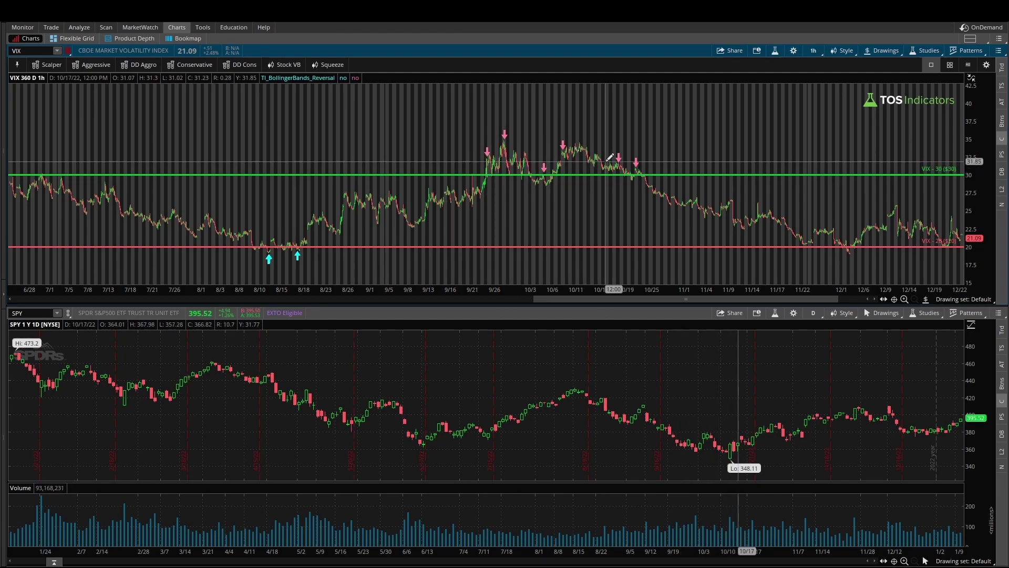
left_click_drag(750, 445, 844, 415)
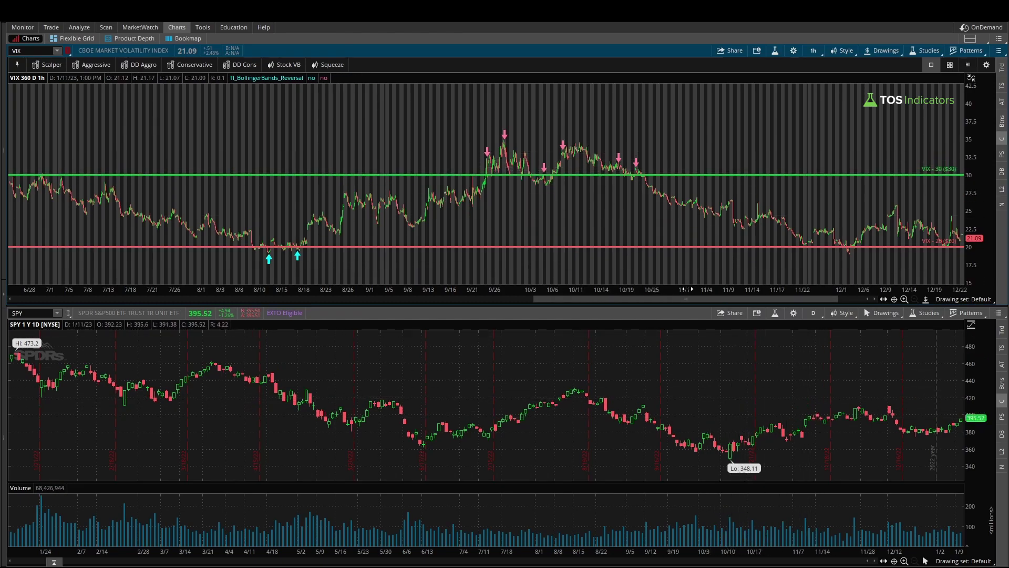
scroll(713, 289, "down", 1)
scroll(736, 294, "down", 5)
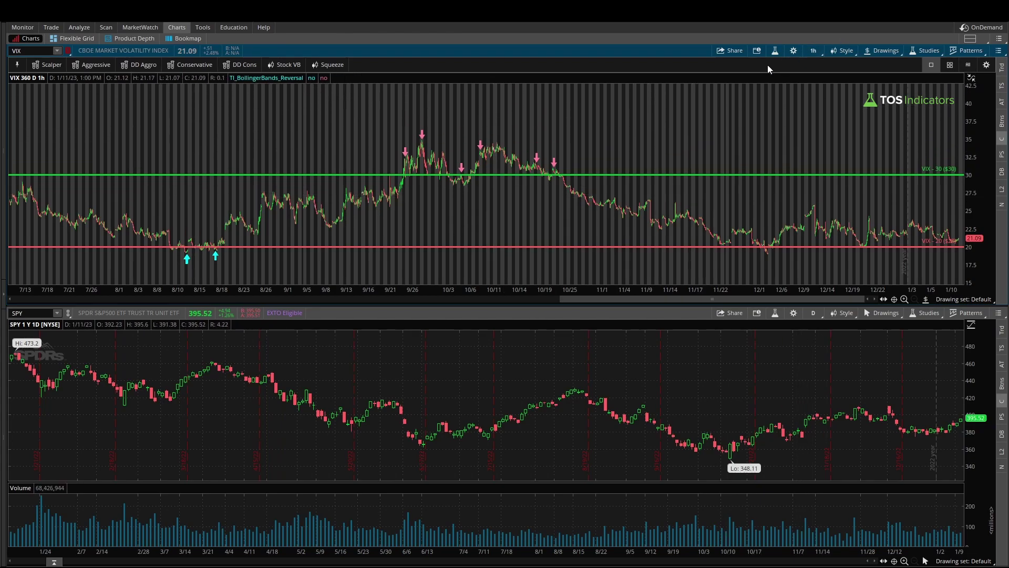
Step: Open the VIX chart's study list and label the zones above 30 and below 20 as Fear
left_click(776, 50)
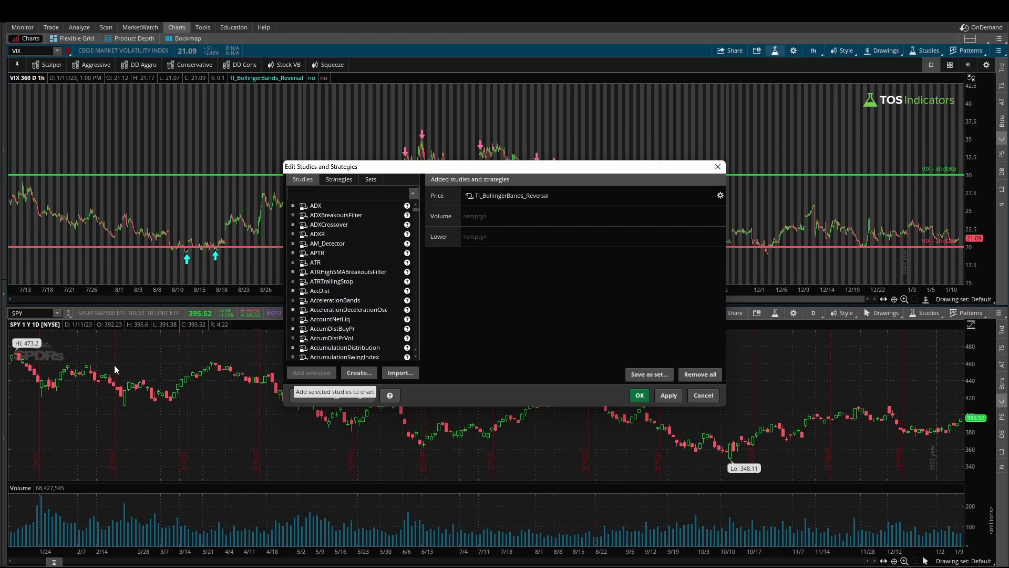
mouse_move(166, 164)
left_mouse_down()
mouse_move(172, 132)
mouse_move(185, 131)
mouse_move(191, 163)
mouse_move(208, 164)
mouse_move(219, 146)
left_mouse_up()
mouse_move(156, 267)
left_mouse_down()
mouse_move(192, 287)
mouse_move(196, 274)
left_mouse_up()
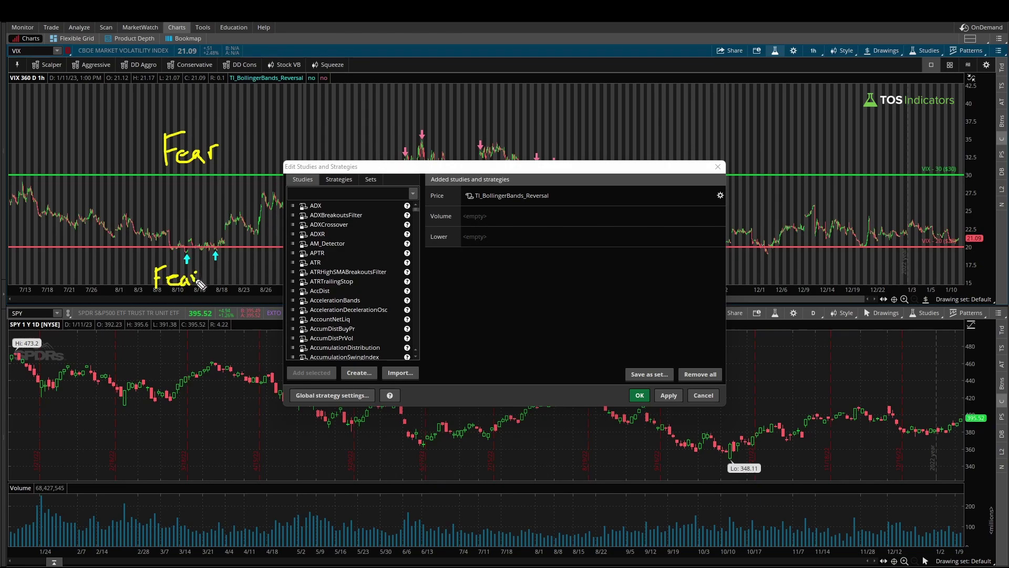
left_click_drag(143, 296, 204, 283)
Step: Highlight the TI_BollingerBands_Reversal study entry, then close the studies window and switch to the browser
mouse_move(463, 207)
left_mouse_down()
mouse_move(548, 205)
mouse_move(555, 188)
mouse_move(458, 188)
mouse_move(459, 209)
left_mouse_up()
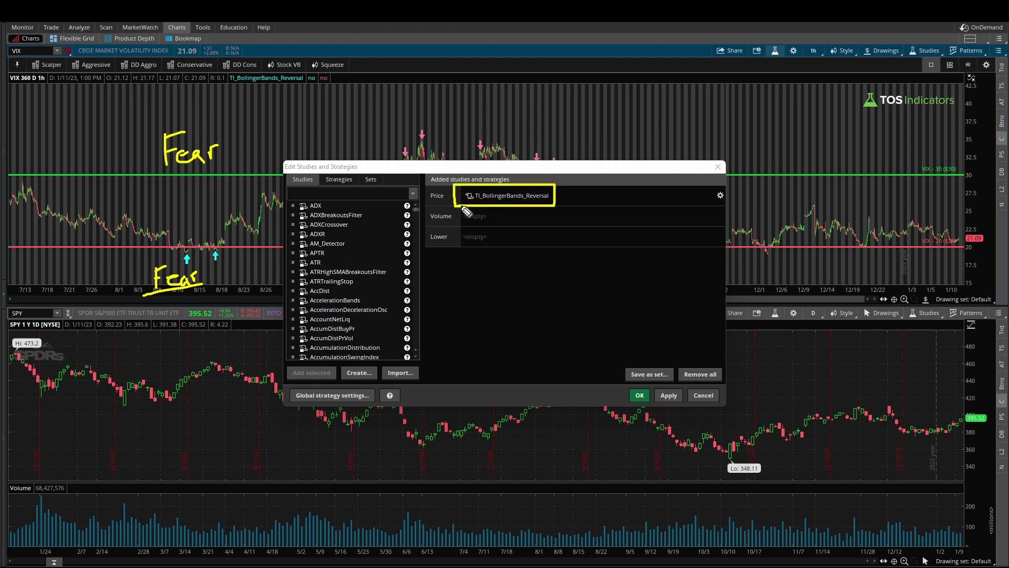
mouse_move(595, 190)
left_mouse_down()
mouse_move(563, 197)
mouse_move(577, 199)
left_mouse_up()
left_click_drag(399, 156, 413, 152)
key("Escape")
left_click_drag(517, 168, 538, 385)
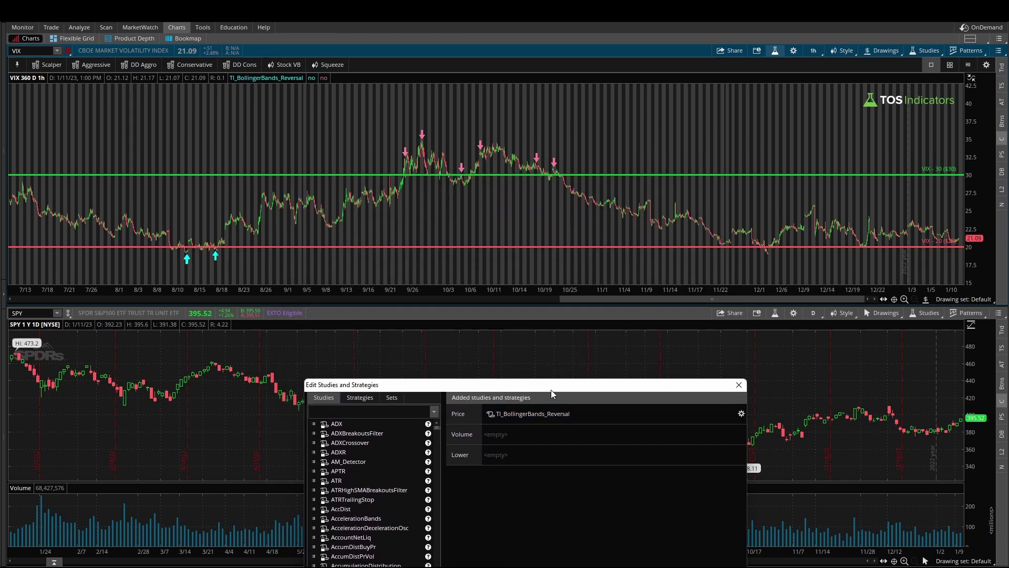
key("Escape")
key("alt+Tab")
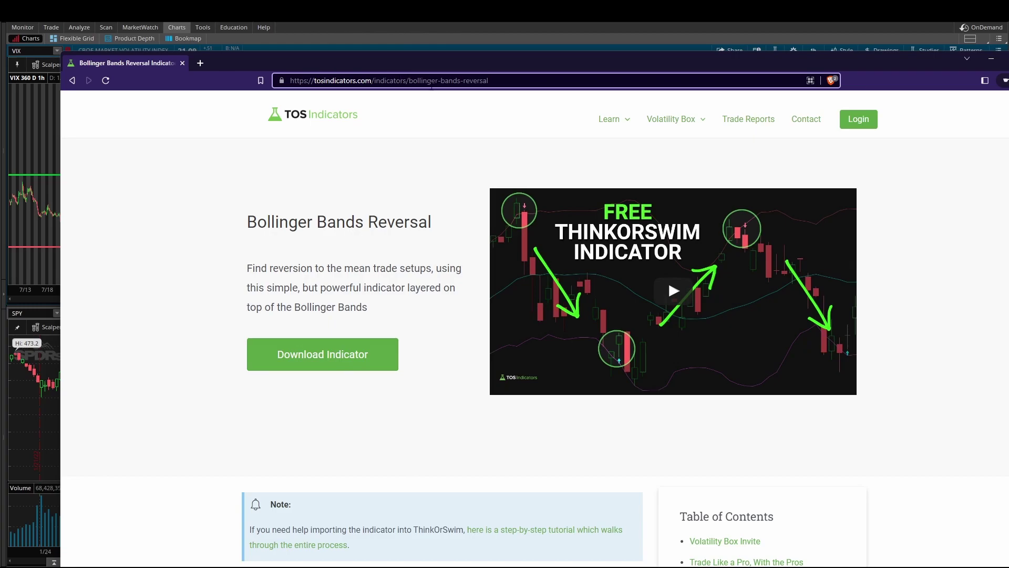
Step: Select the word 'bands' in the Bollinger Bands Reversal page's web address
double_click(443, 81)
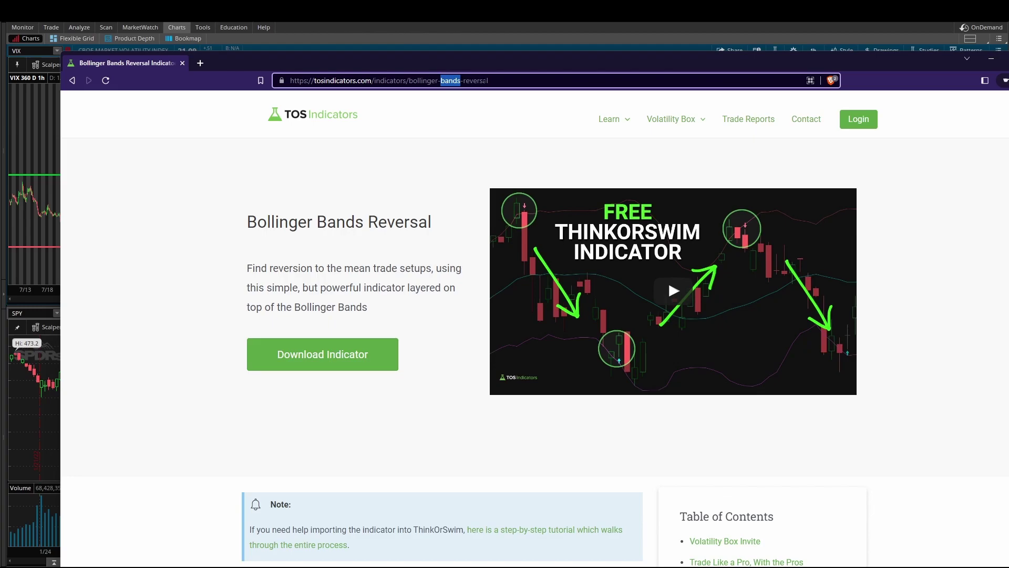